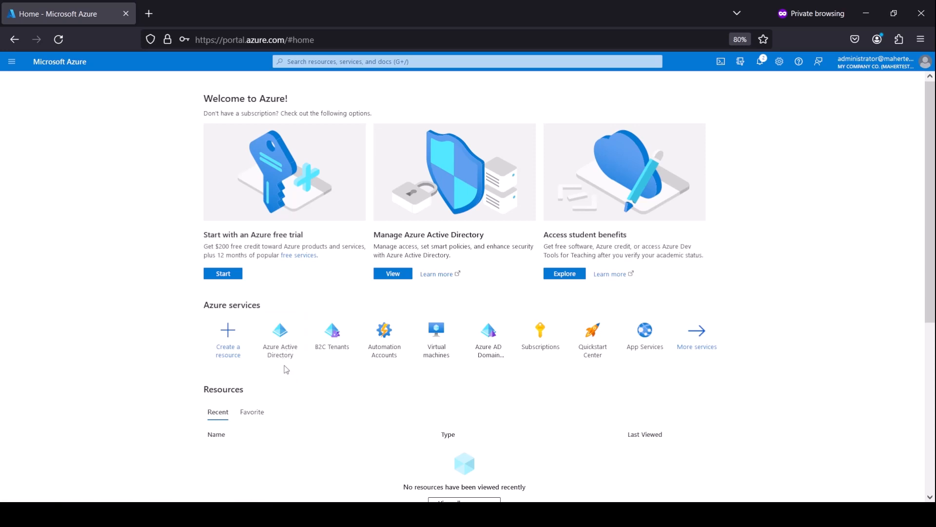
Step: Go to the tenant's Licenses > All products and open Enterprise Mobility + Security E5
left_click(284, 347)
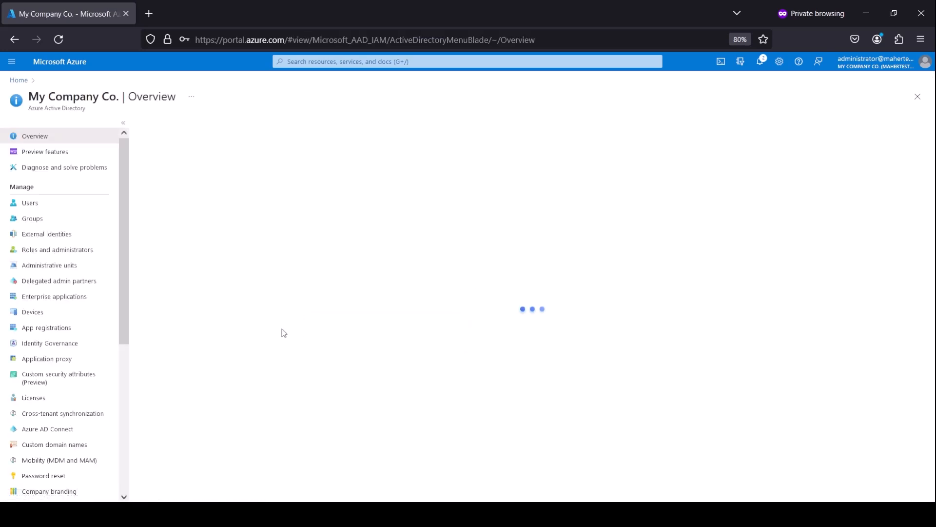
scroll(57, 441, "down", 2)
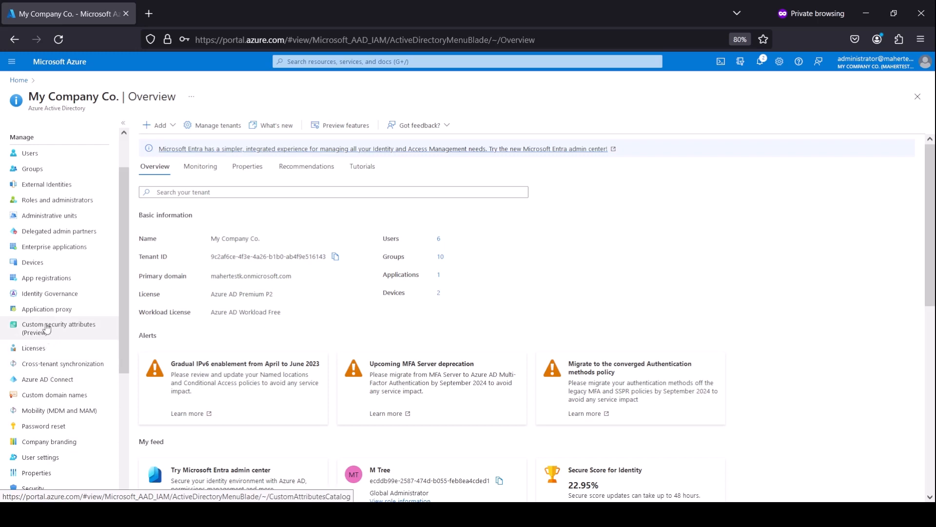
left_click(42, 347)
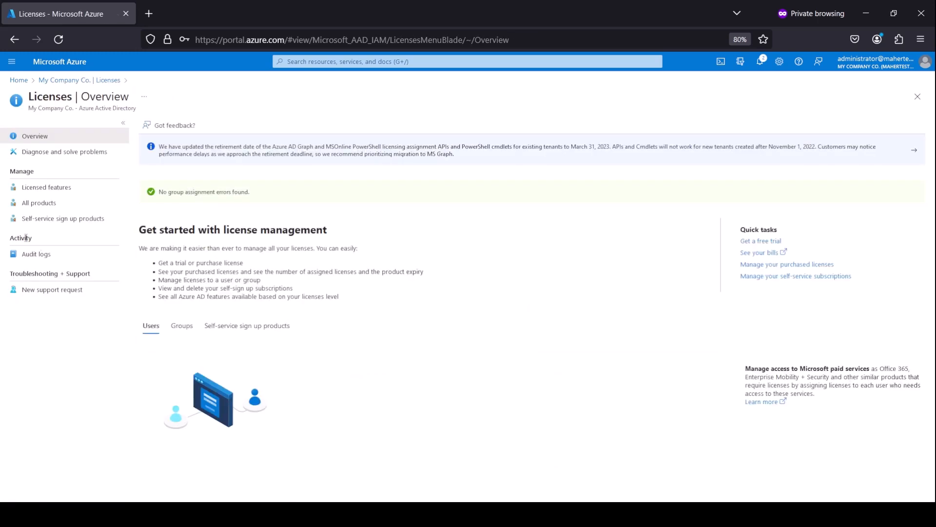
left_click(49, 204)
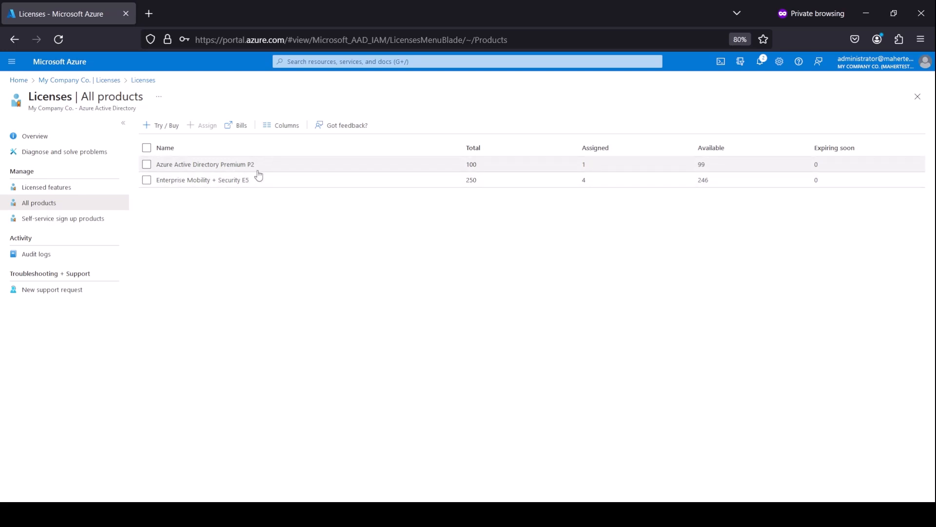
left_click(219, 184)
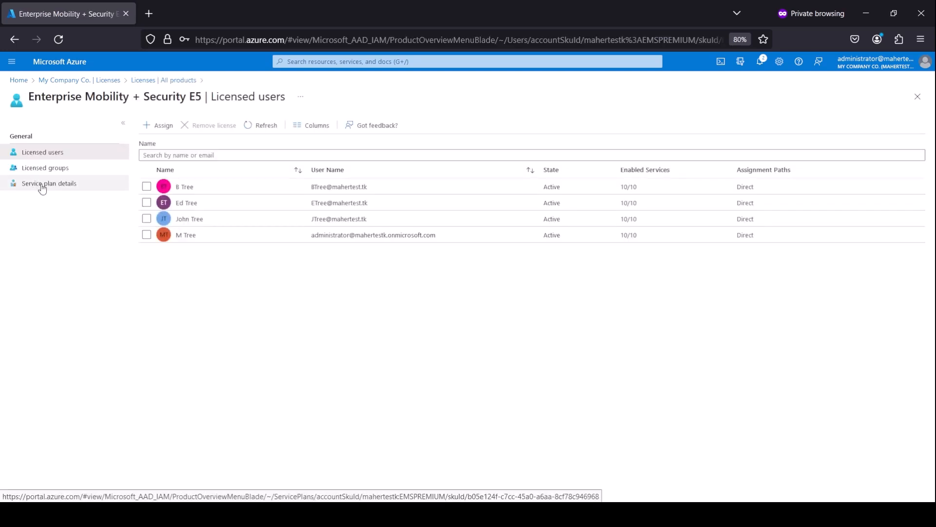
Step: View the E5 service plan details, highlight Azure Information Protection Premium P1, then close
left_click(41, 183)
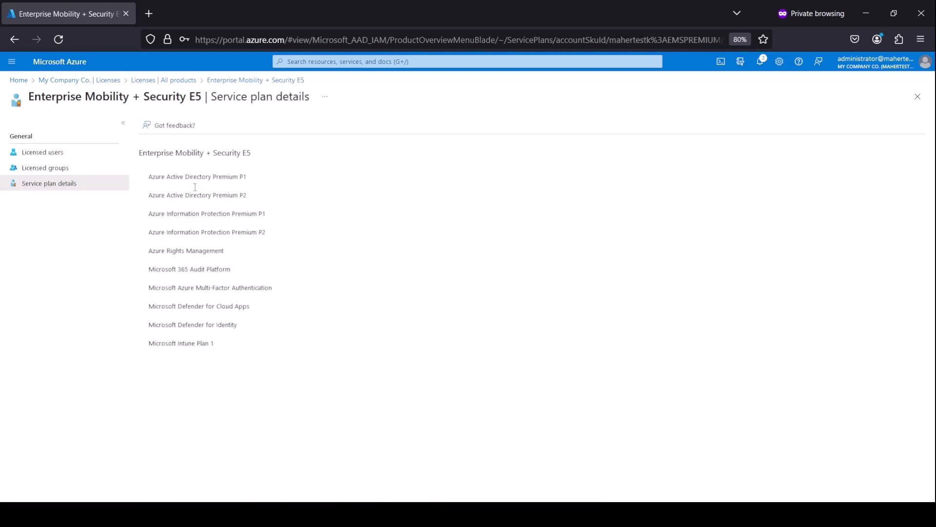
left_click_drag(201, 148, 166, 204)
left_click(165, 204)
left_click_drag(270, 212, 164, 208)
left_click(279, 216)
left_click_drag(266, 214, 147, 218)
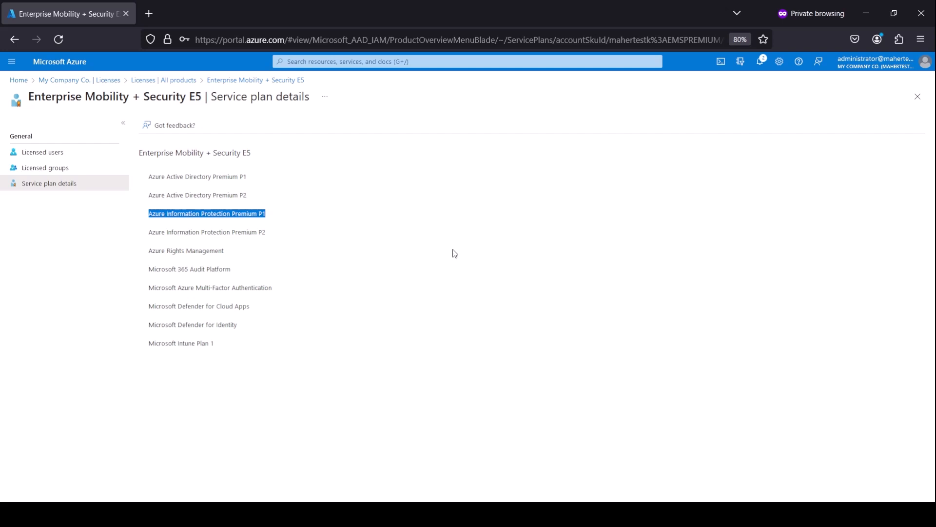
left_click(917, 96)
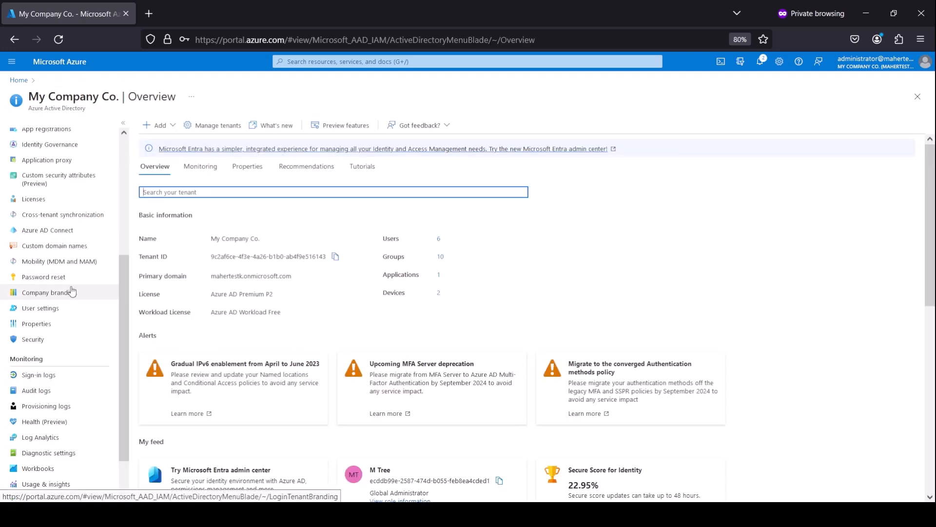
Step: Start a new policy from Security > Conditional Access
left_click(32, 340)
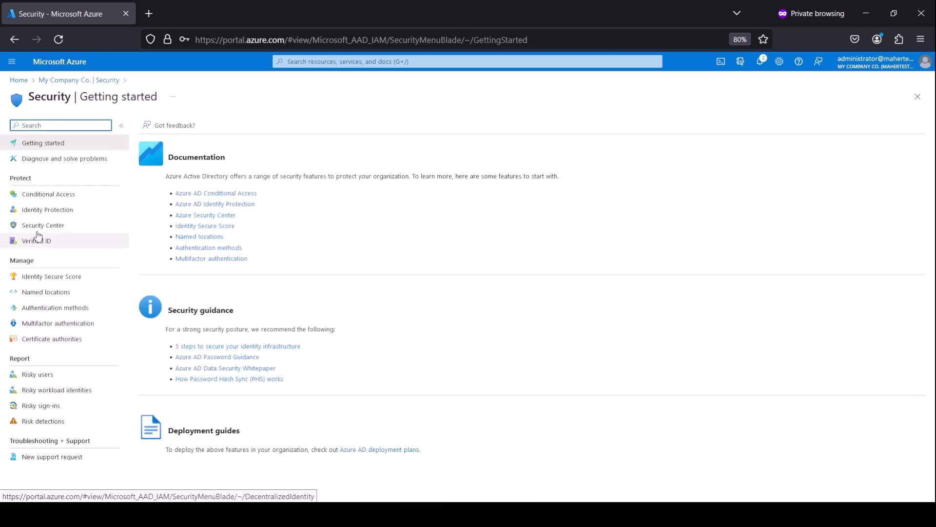
left_click(53, 194)
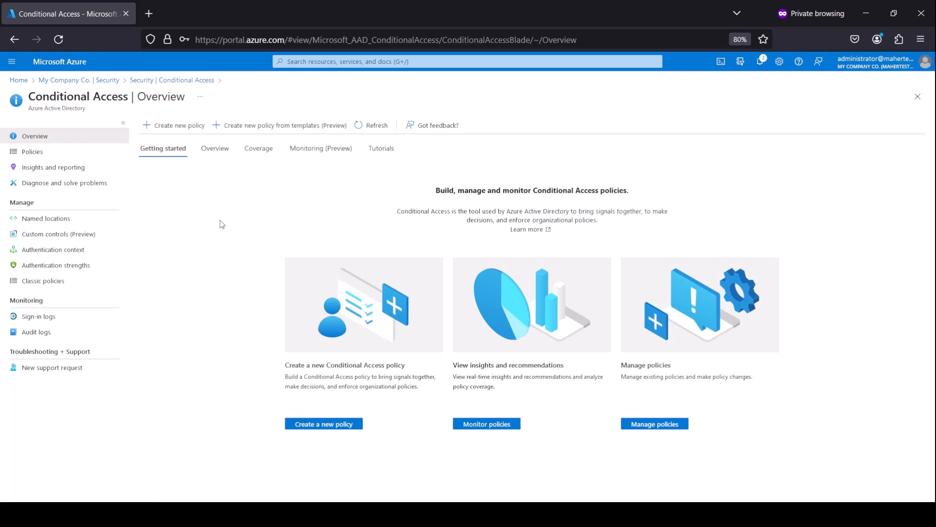
left_click(170, 125)
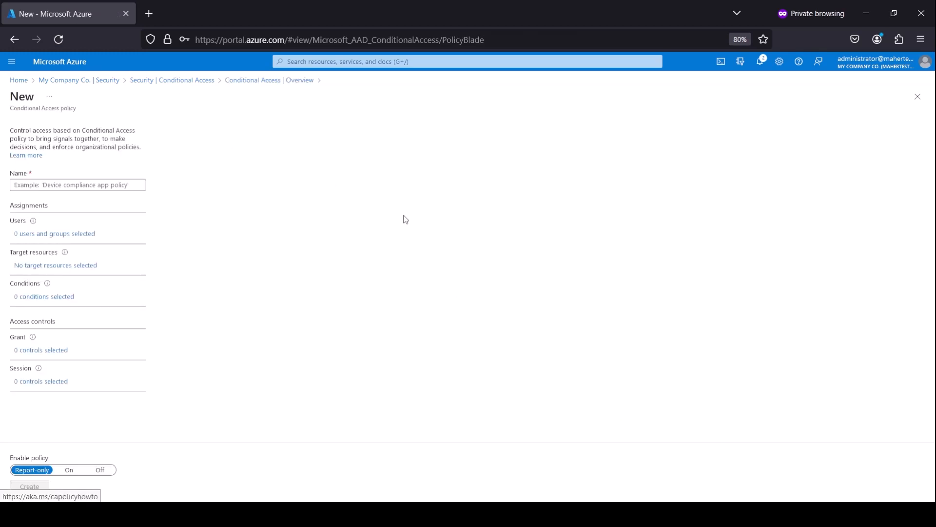
Step: Name the policy 'MFA Enforced' and bring up its Users assignment options
left_click(60, 186)
type("M")
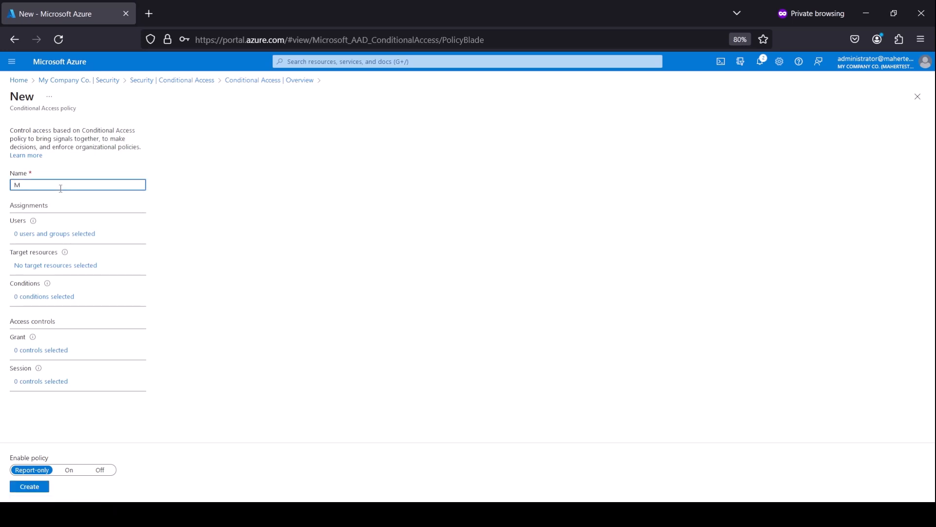
type("FA Enforced")
left_click(64, 238)
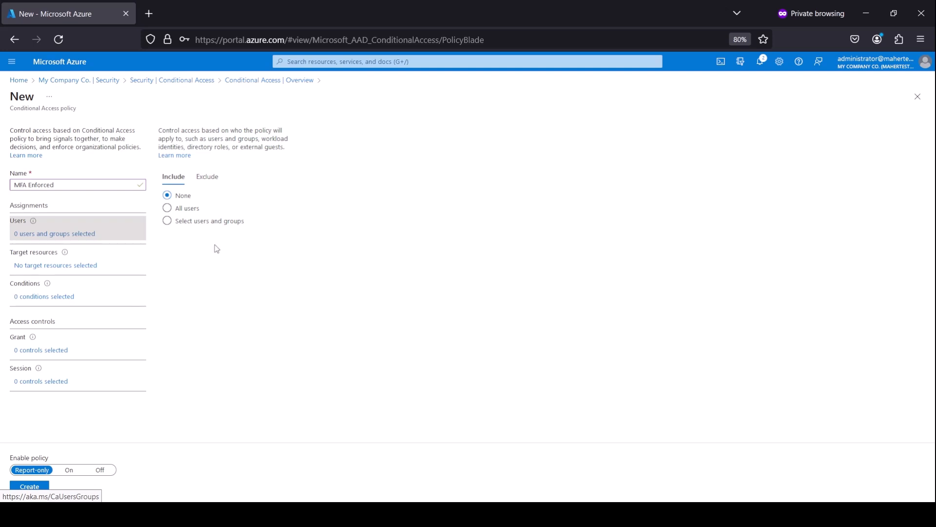
Step: Include the 'MFA Enabled' group, found by searching 'mfa', as the policy's assigned users
left_click(203, 226)
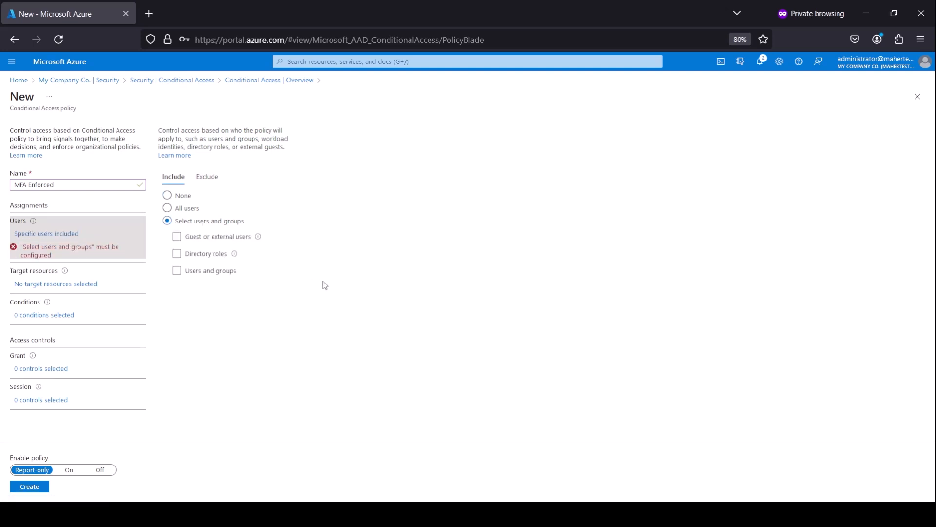
left_click(182, 274)
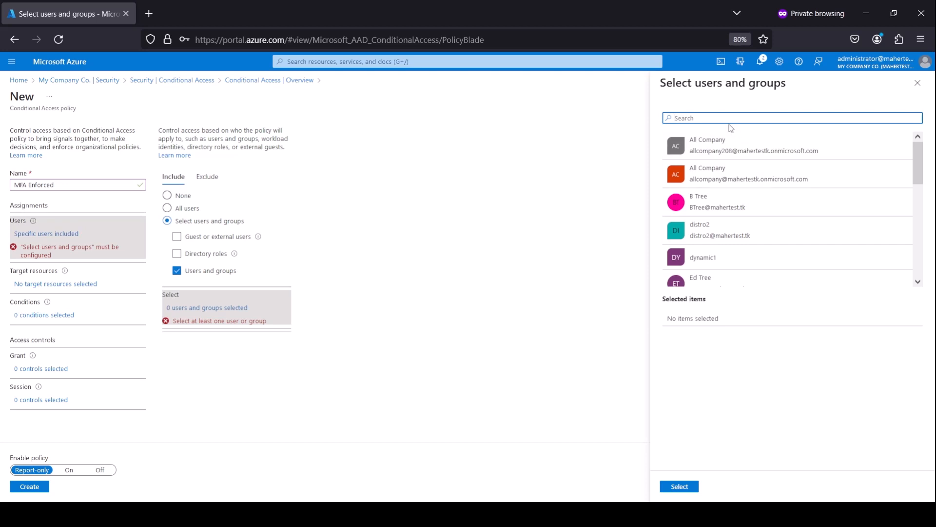
type("mfa")
left_click(731, 155)
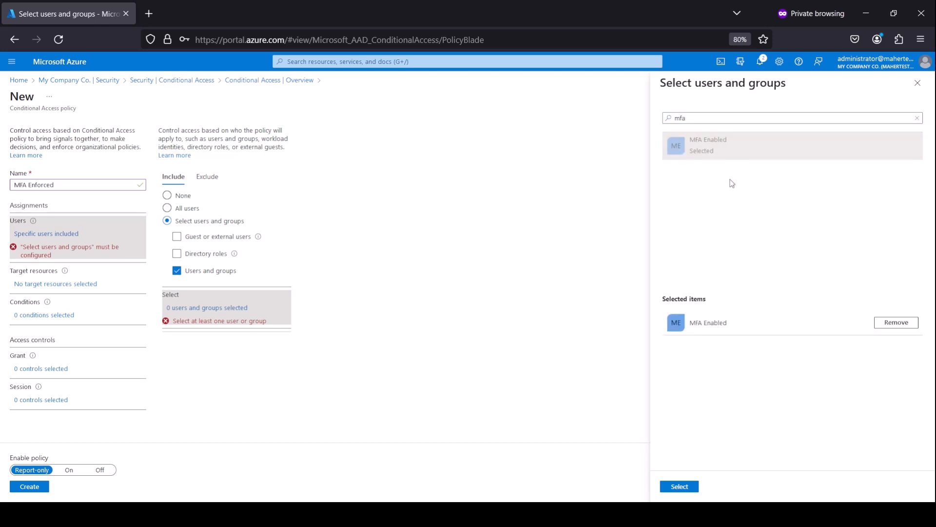
left_click(688, 492)
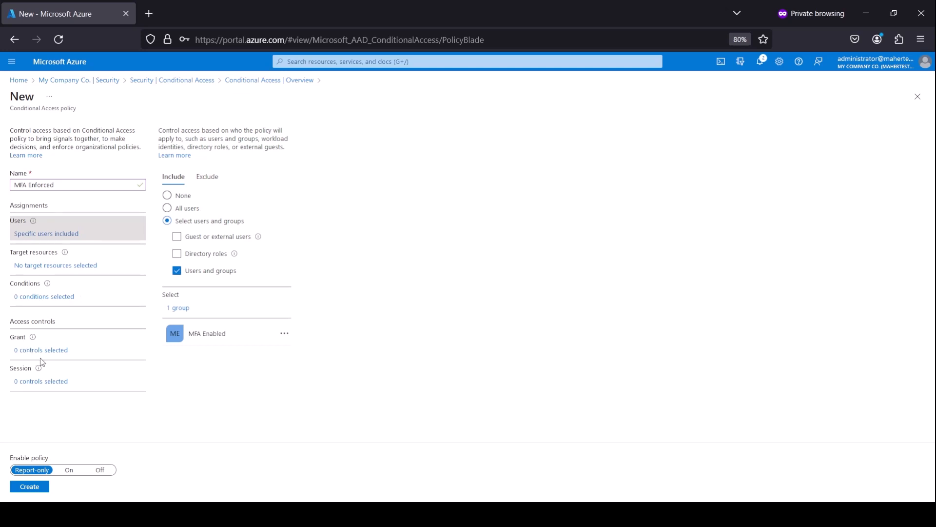
Step: Set the policy's grant control to Require multifactor authentication
left_click(51, 350)
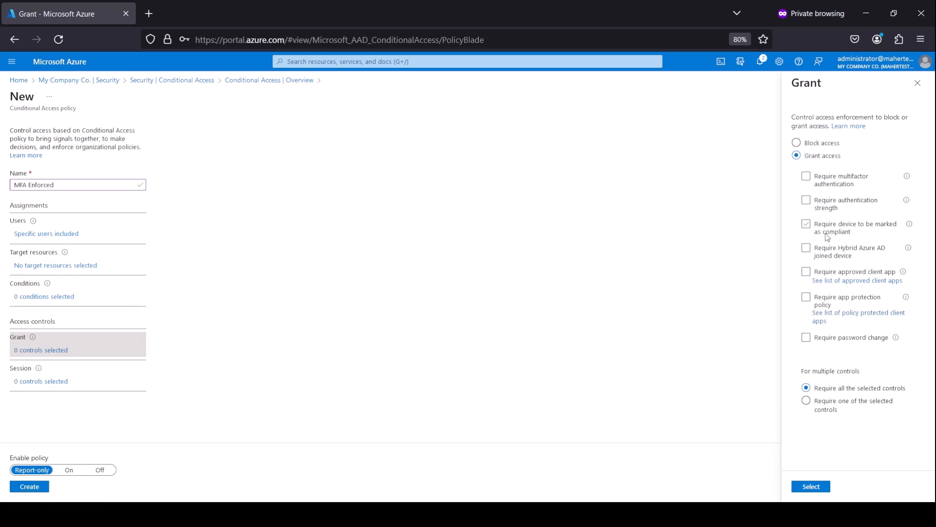
left_click(806, 176)
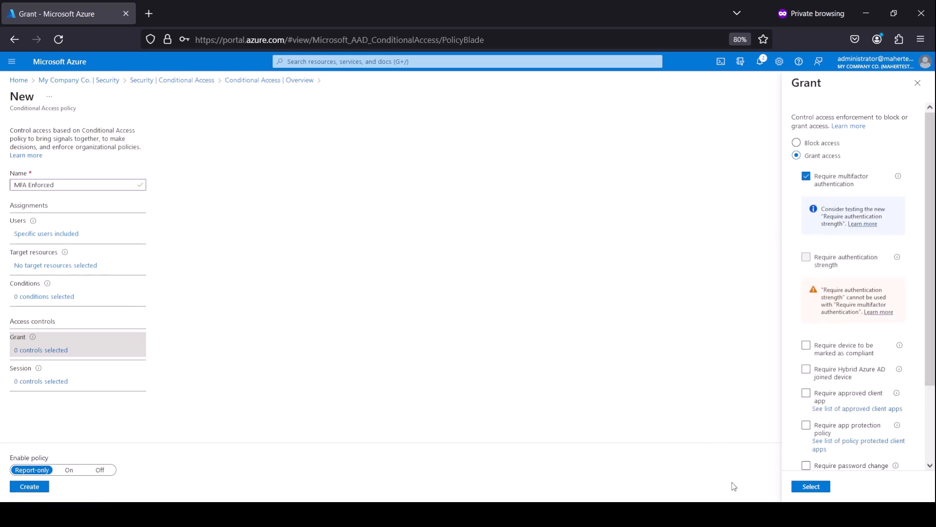
left_click(809, 487)
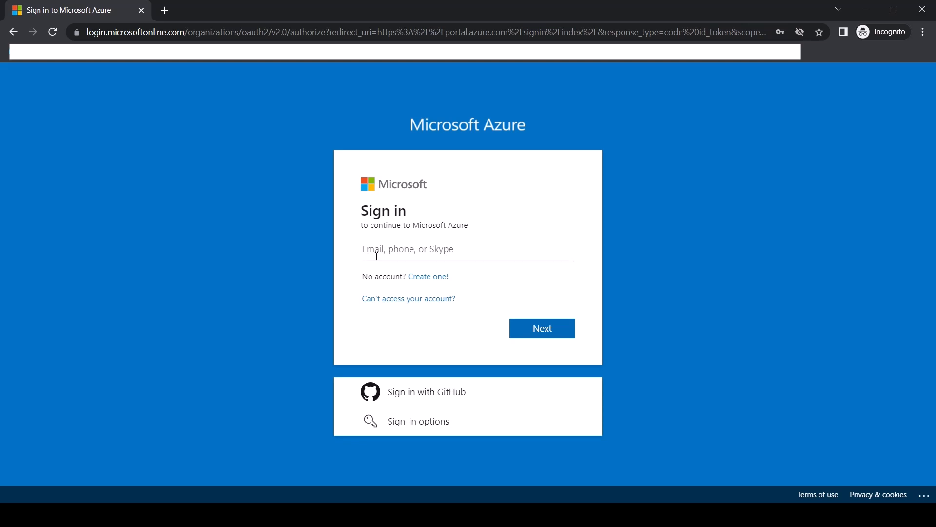
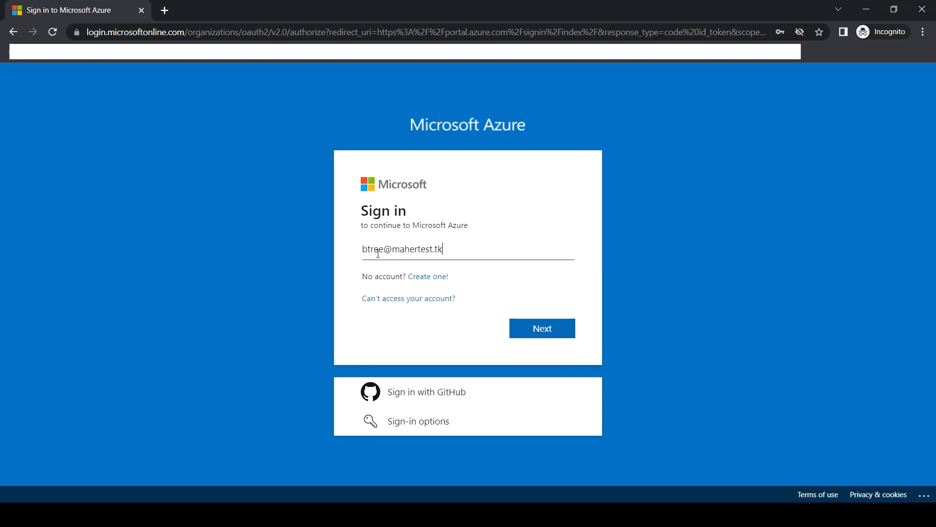
Step: Sign in with the test user's e-mail and password and answer the stay-signed-in prompt
key("Return")
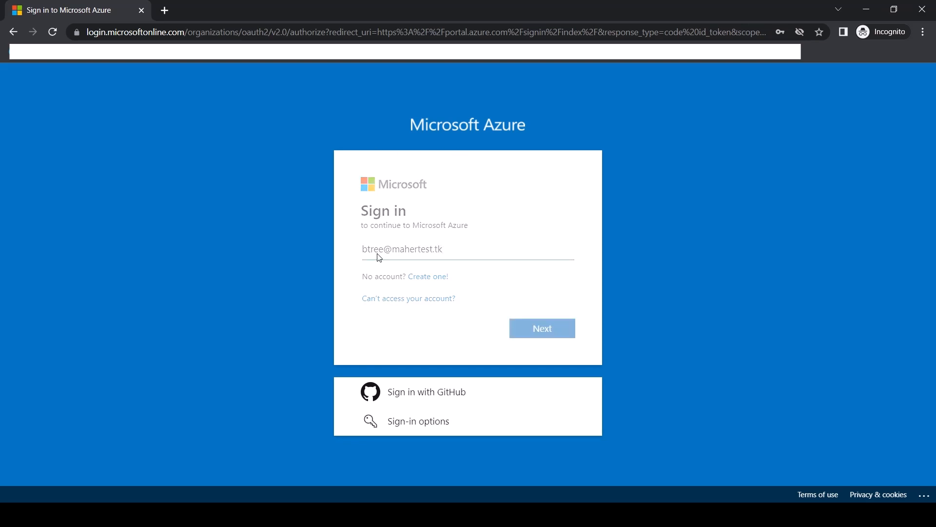
type("•••••")
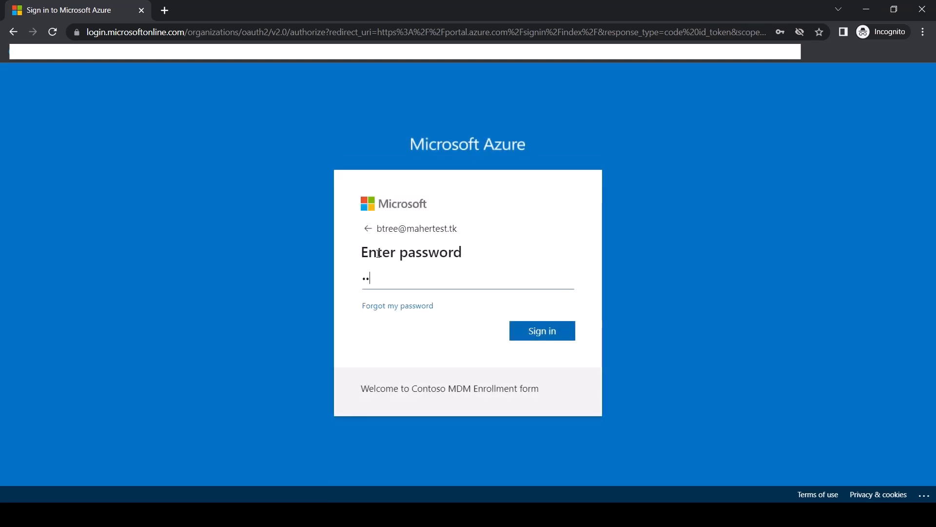
type("•••")
key("Return")
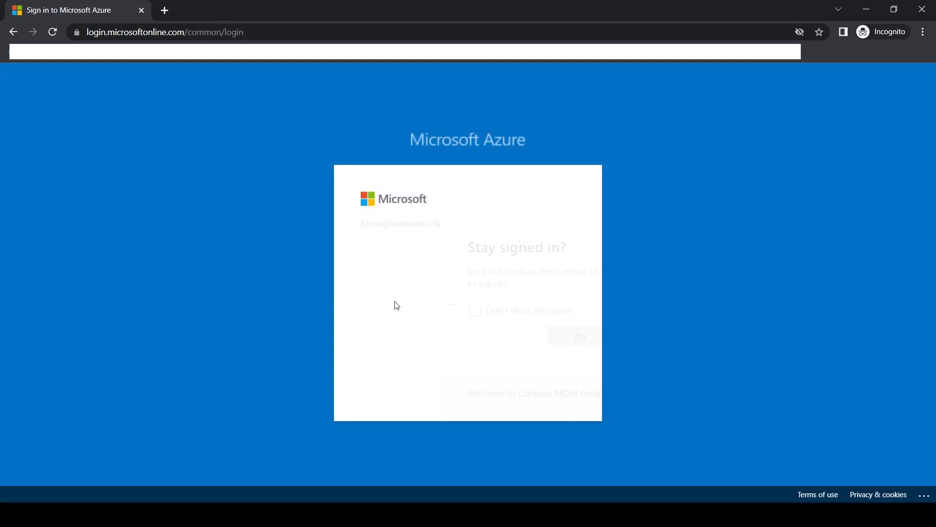
left_click(539, 336)
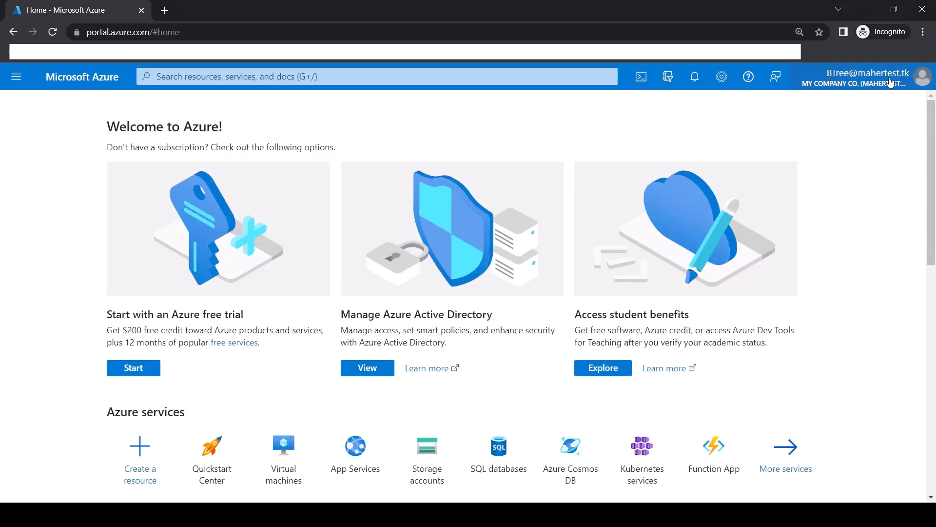
Step: Check the signed-in admin account and open the policy's Target resources settings
left_click(871, 77)
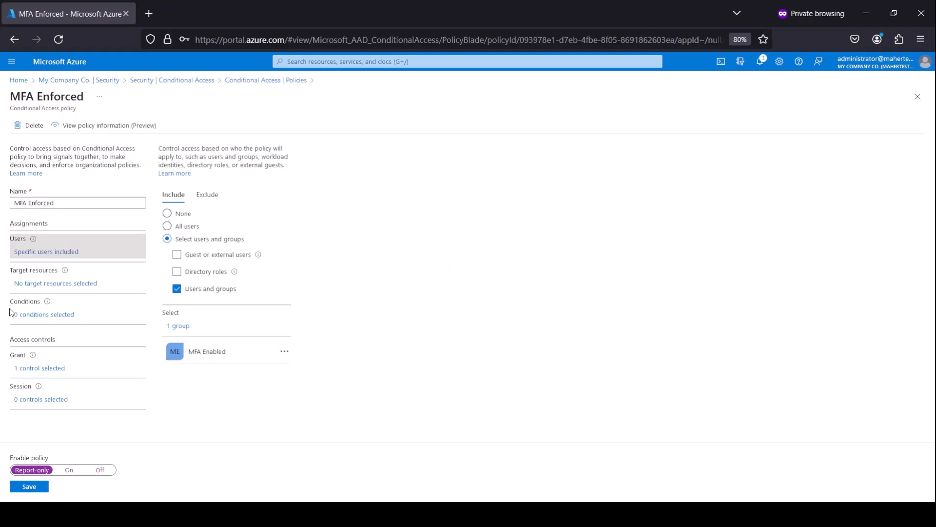
left_click(71, 286)
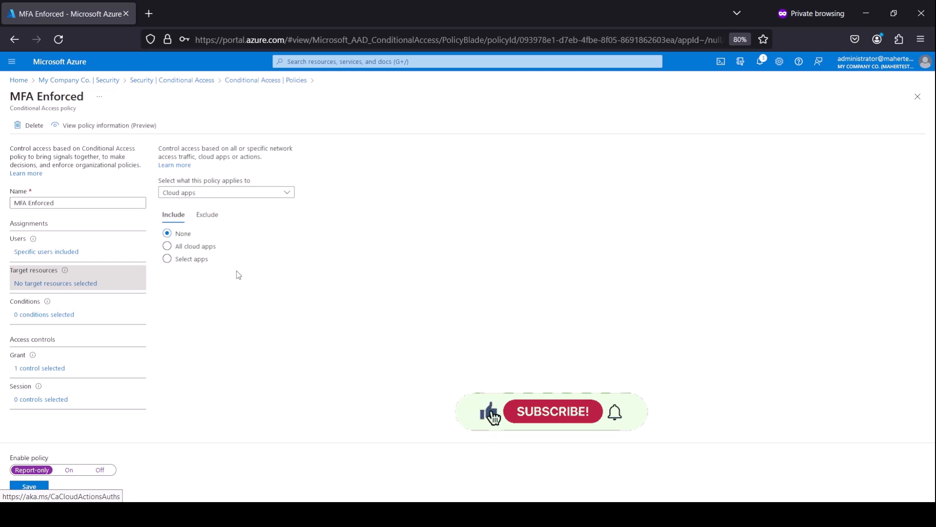
Step: Set the policy's cloud apps Include option to All cloud apps
left_click(198, 260)
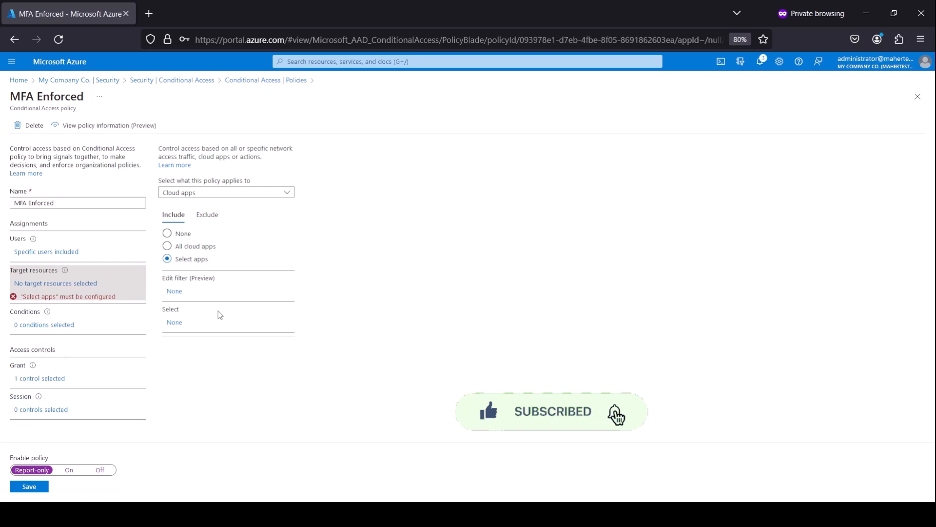
left_click(175, 323)
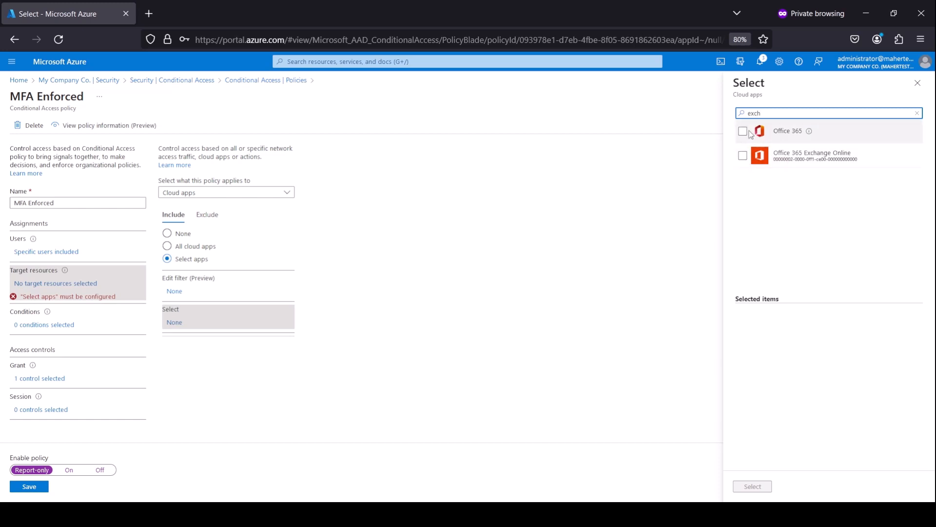
left_click(918, 83)
left_click(204, 247)
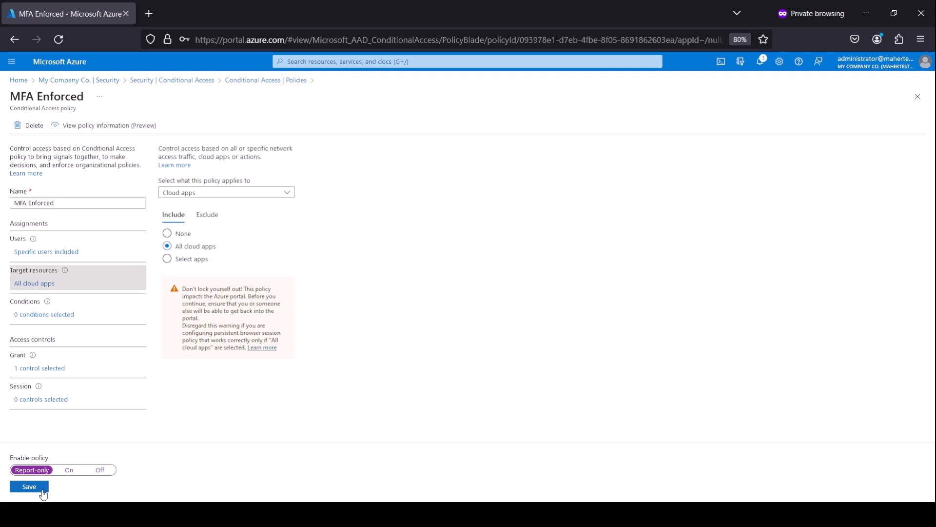
Step: Switch Enable policy to On, save, and return to the Conditional Access policies list
left_click(68, 470)
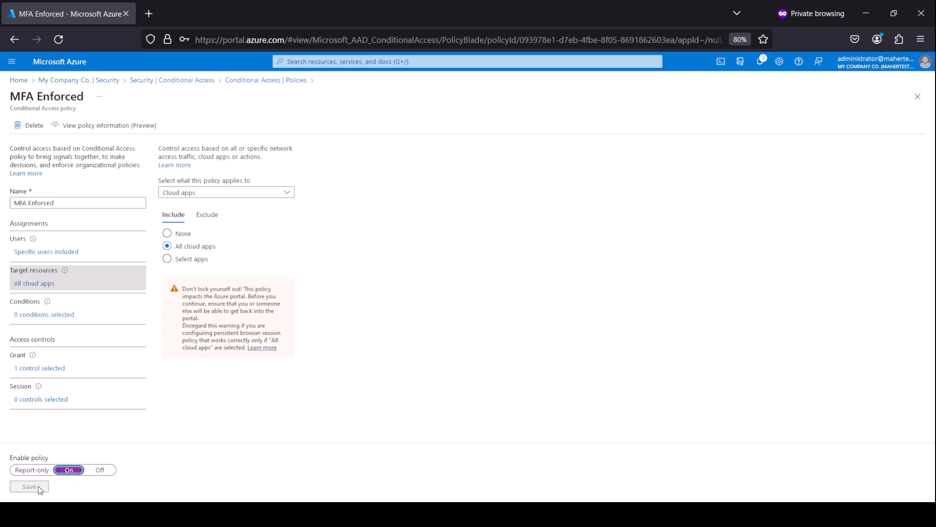
left_click(246, 447)
left_click(98, 471)
left_click(69, 472)
left_click(30, 487)
left_click(915, 98)
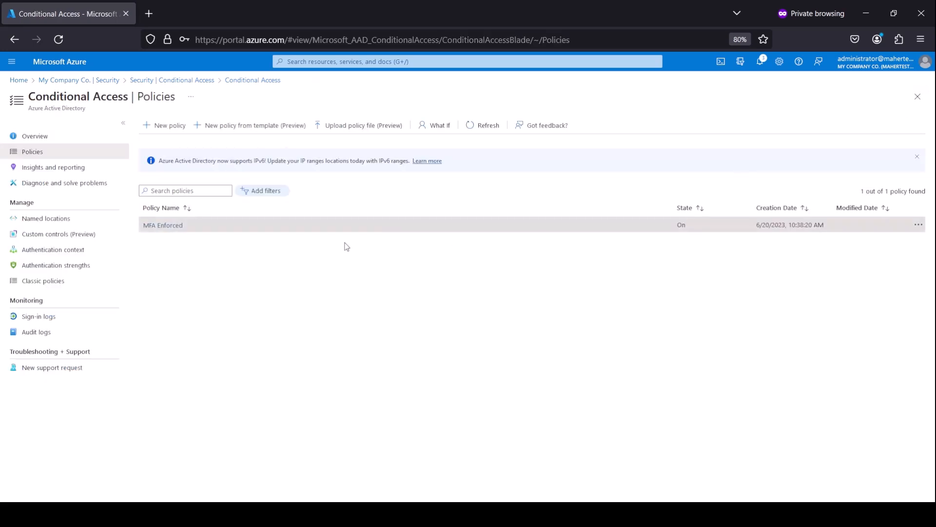
Step: Review the MFA Enforced policy's Users, Target resources and Grant settings
left_click(170, 229)
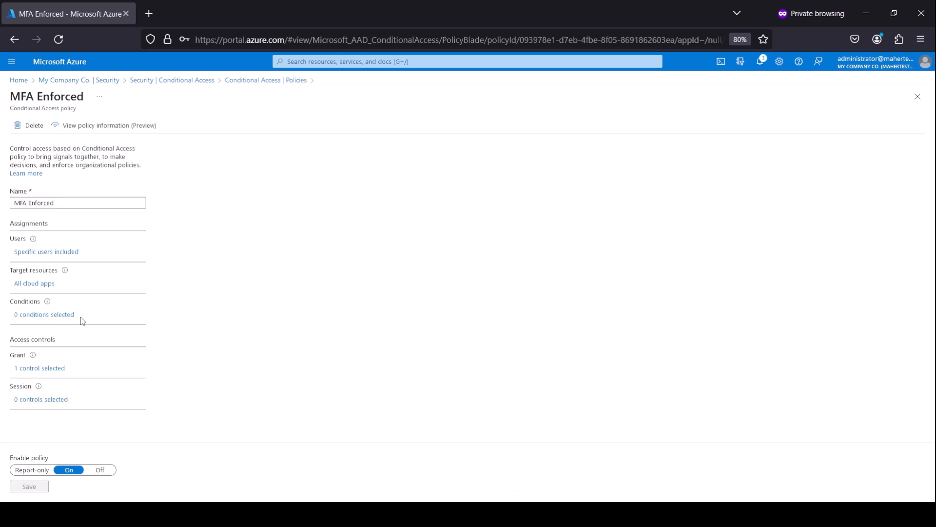
left_click(53, 252)
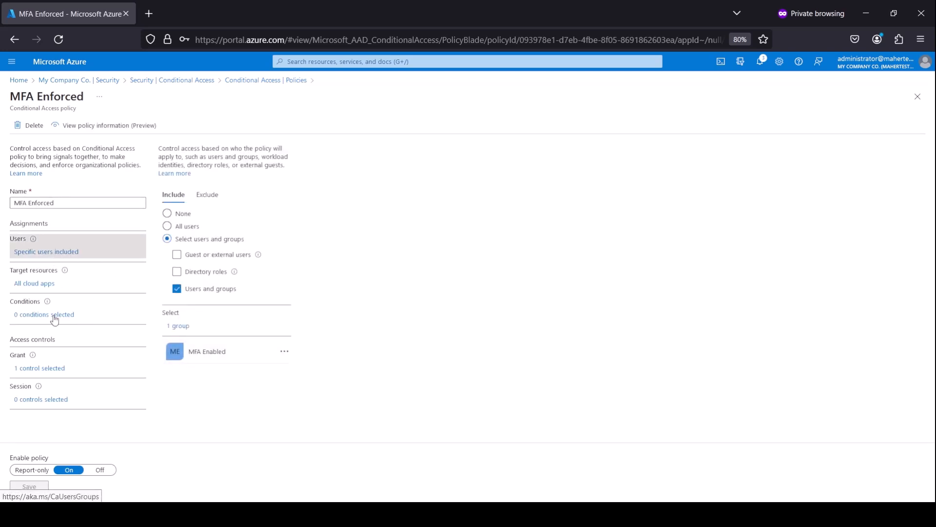
left_click(42, 287)
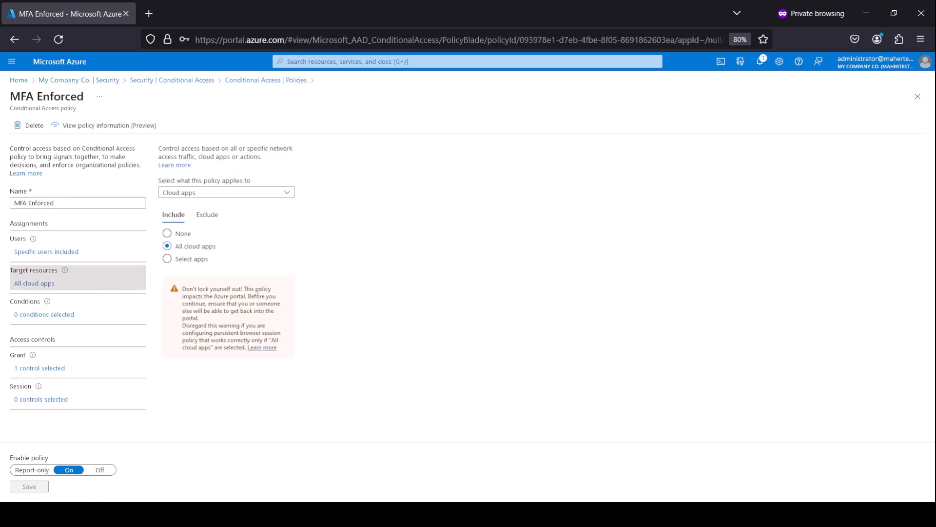
left_click(44, 369)
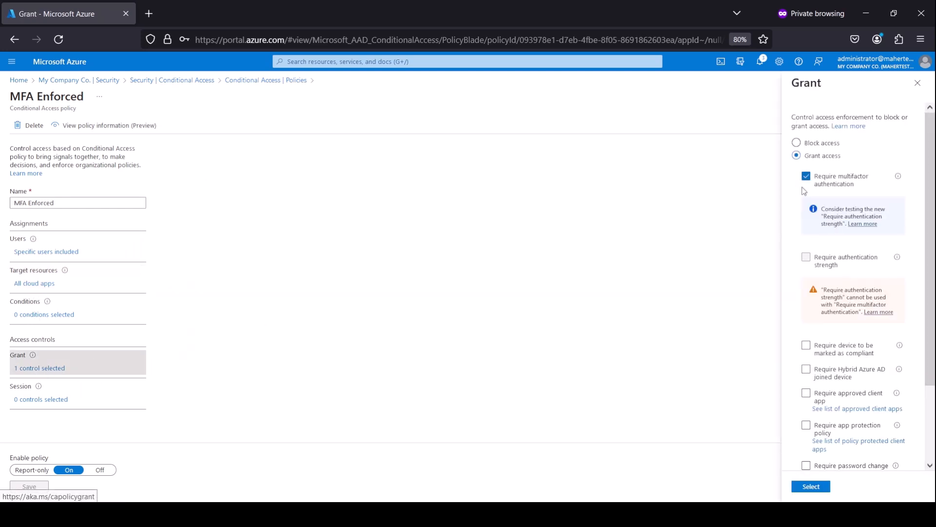
left_click(917, 83)
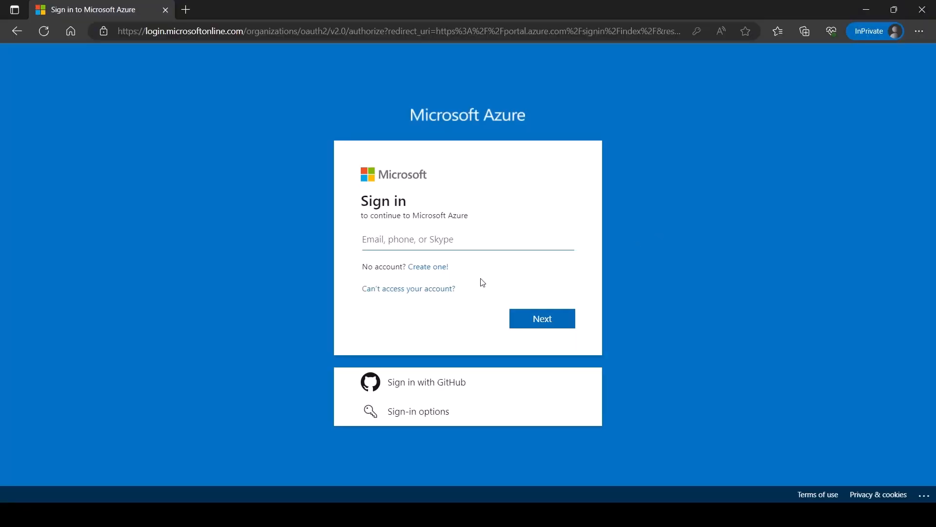
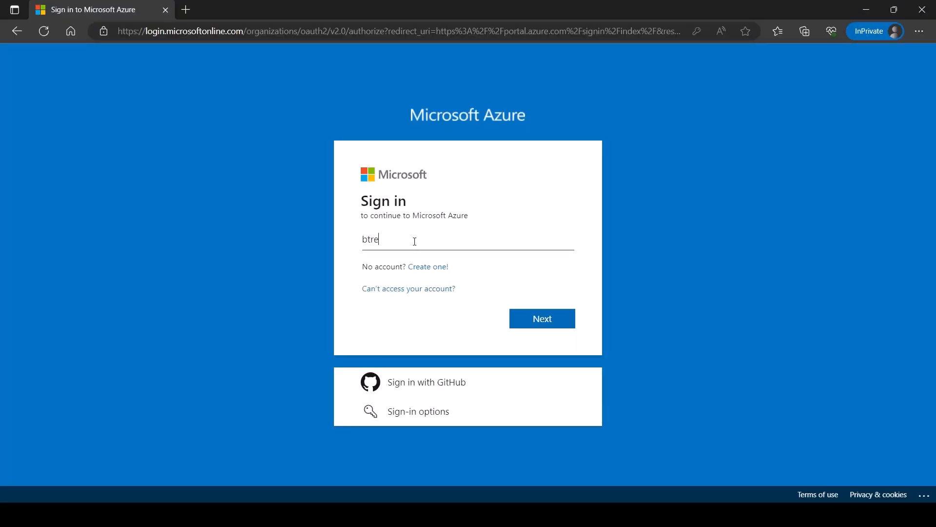
Step: Sign in with the test user's e-mail and password and continue past More information required
key("Return")
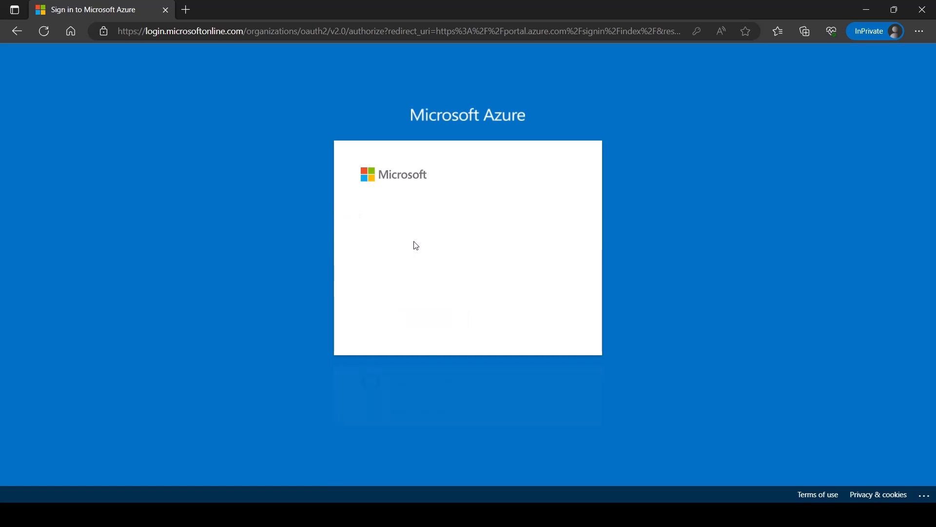
type("••••••••")
key("Return")
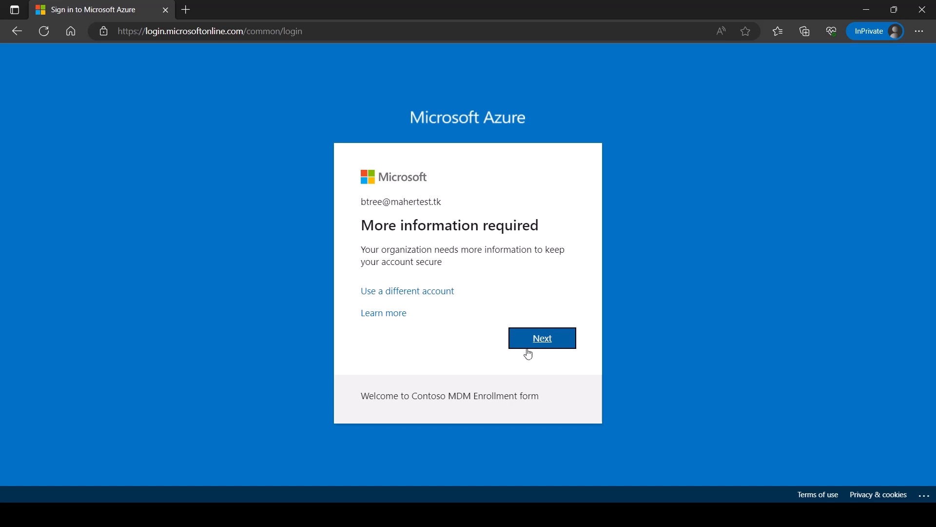
left_click(547, 343)
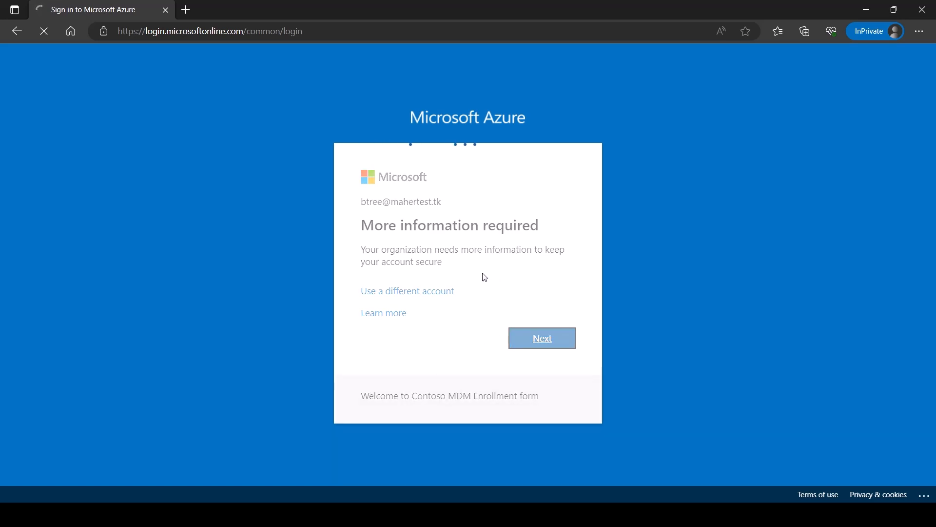